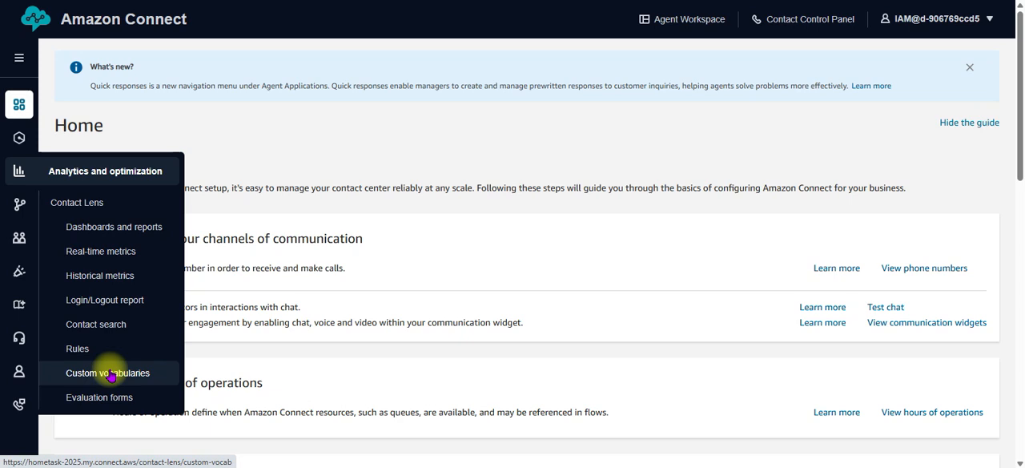
Start a new Contact Lens custom vocabulary and name it myVocabulary
{"action": "left_click", "coordinate": [111, 374]}
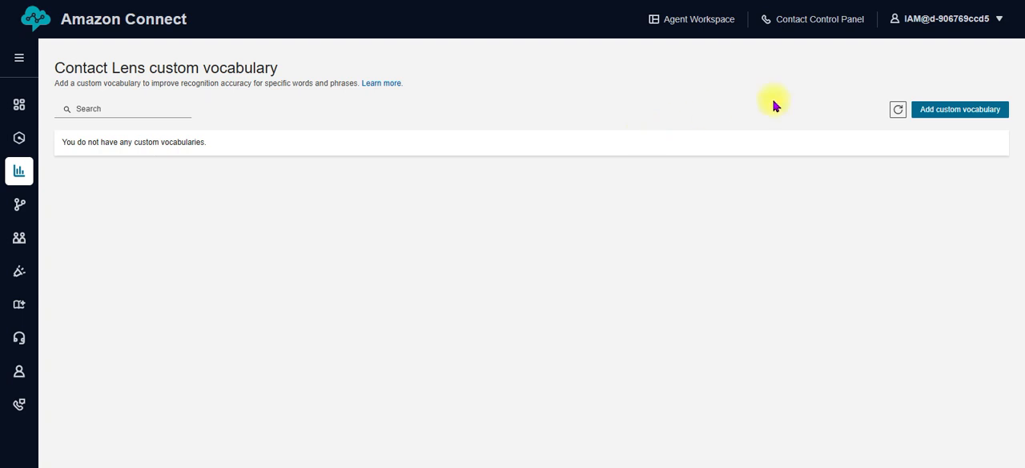
{"action": "left_click", "coordinate": [951, 112]}
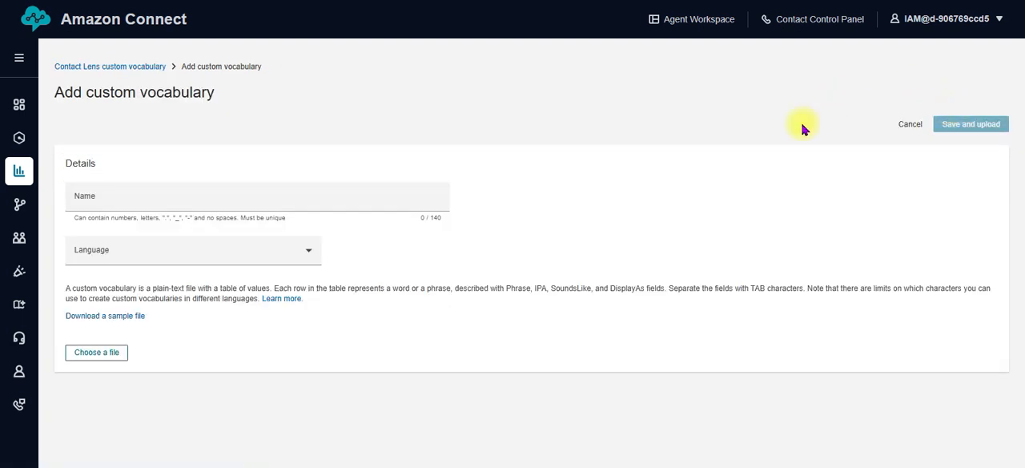
{"action": "left_click", "coordinate": [401, 195]}
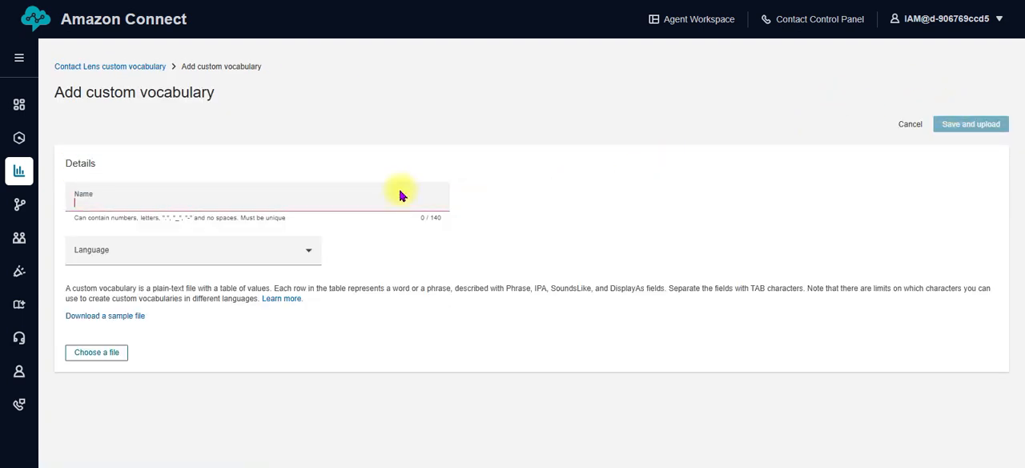
{"action": "type", "text": "my"}
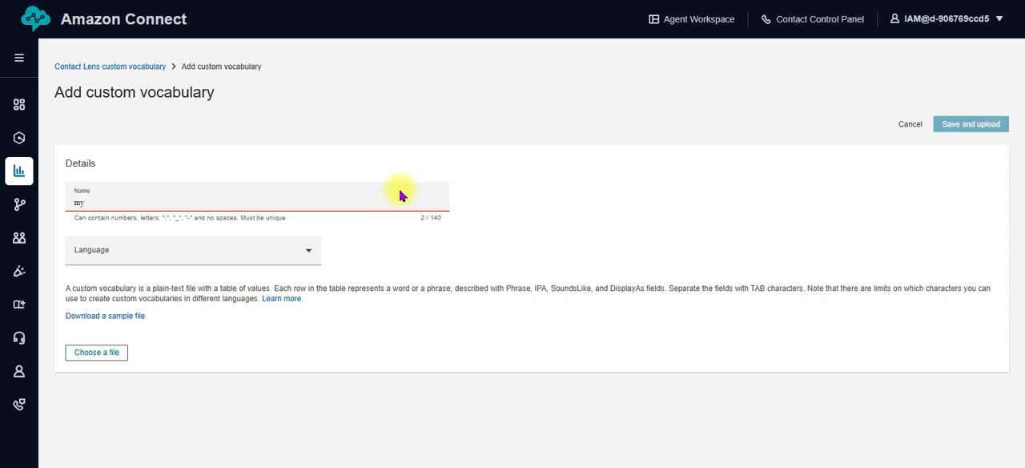
{"action": "type", "text": "Vocabulary"}
Set the custom vocabulary's language to US English
{"action": "left_click", "coordinate": [294, 253]}
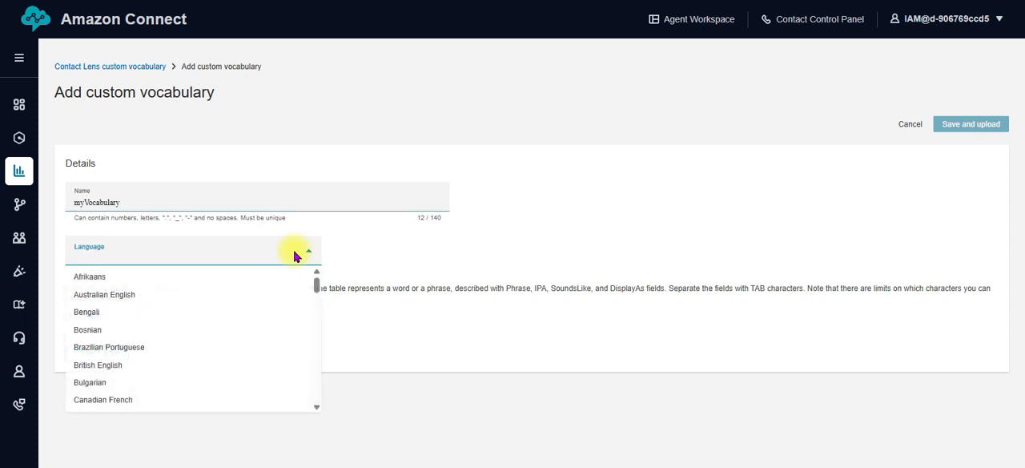
{"action": "left_click_drag", "start_coordinate": [316, 280], "coordinate": [313, 400]}
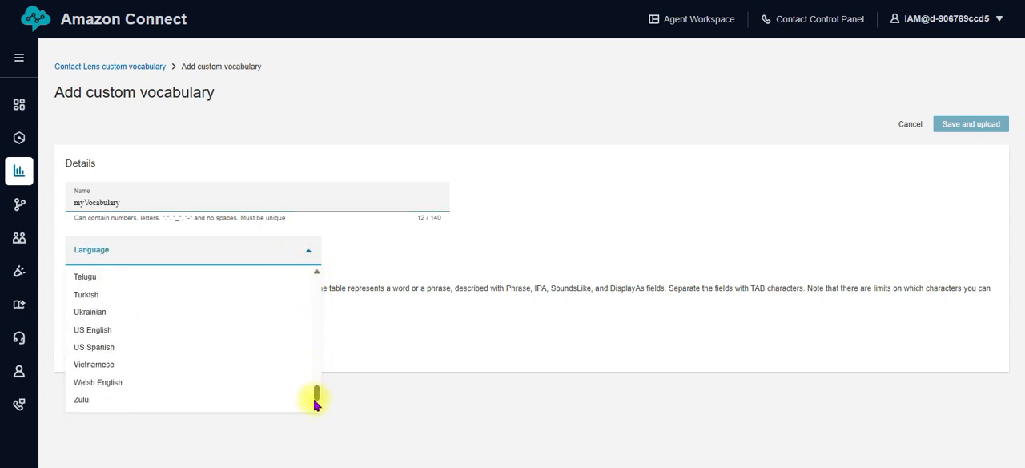
{"action": "left_click", "coordinate": [269, 333]}
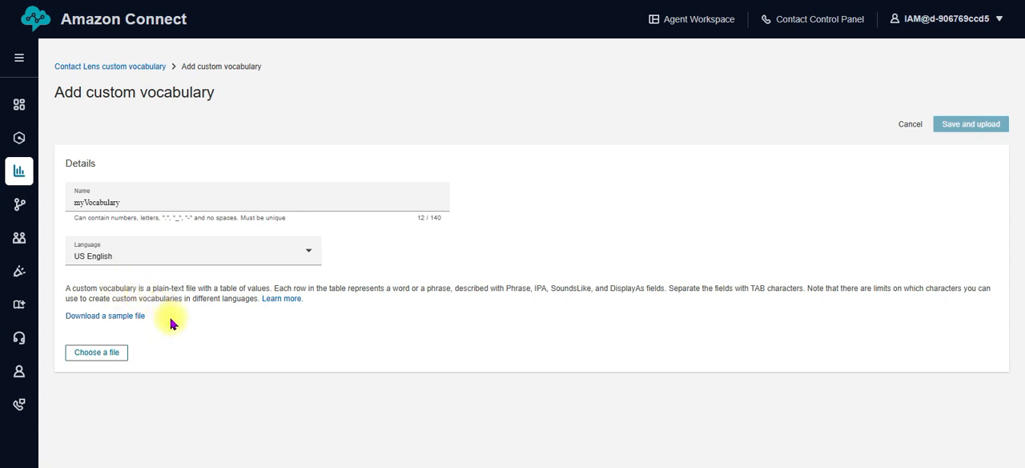
Download the sample vocabulary file and open it in the text editor
{"action": "left_click", "coordinate": [125, 318]}
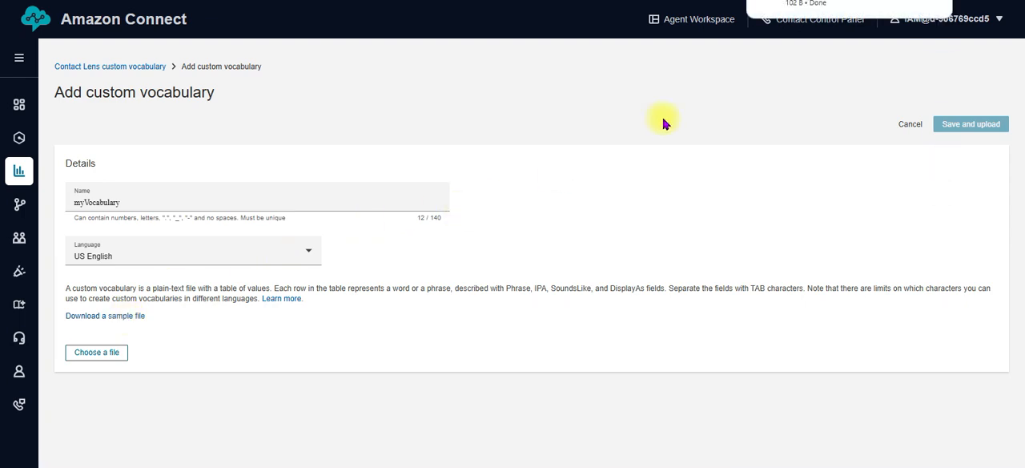
{"action": "left_click", "coordinate": [799, 8]}
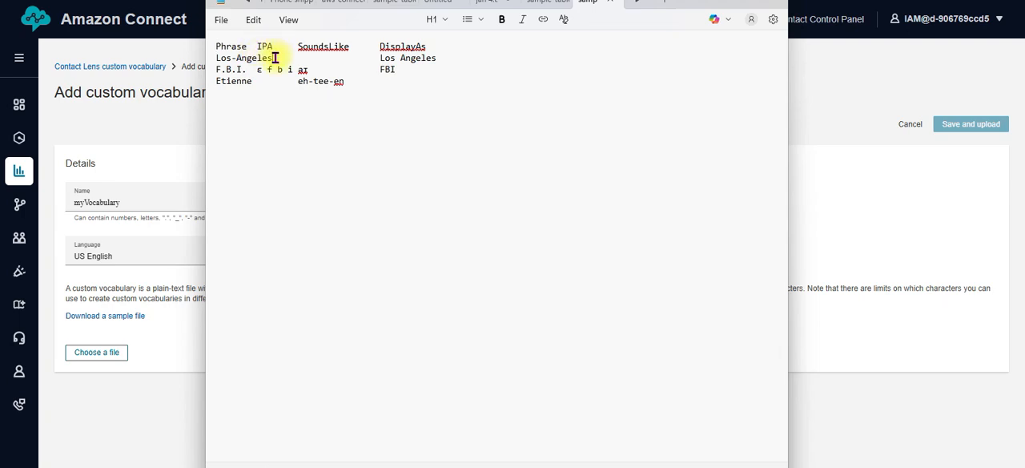
Examine how the sample file's Los-Angeles, F.B.I. and Etienne entries use the Phrase, IPA, SoundsLike and DisplayAs columns, and return to the vocabulary form
{"action": "left_click_drag", "start_coordinate": [275, 57], "coordinate": [211, 58]}
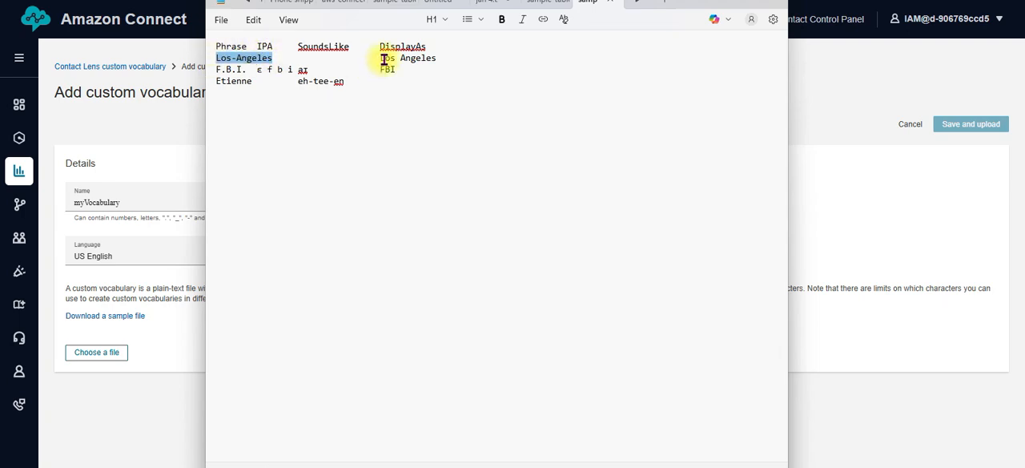
{"action": "left_click_drag", "start_coordinate": [381, 58], "coordinate": [441, 56]}
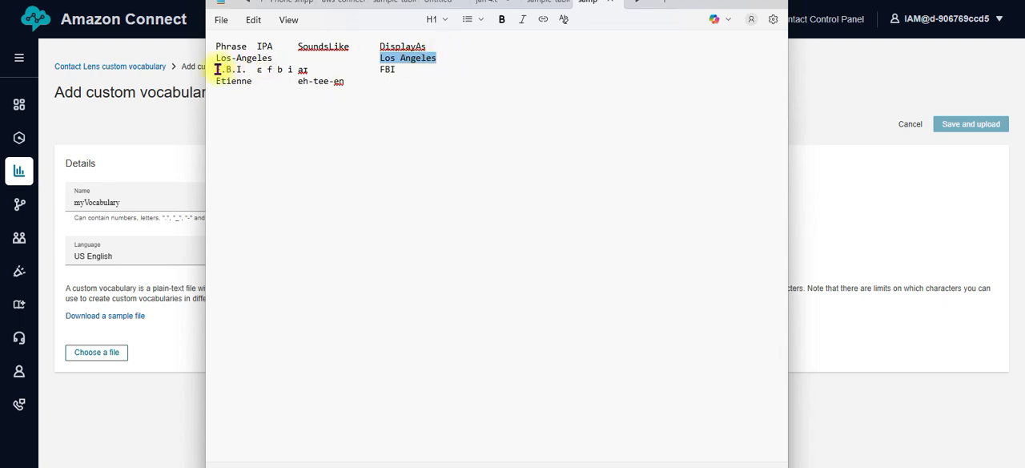
{"action": "left_click_drag", "start_coordinate": [216, 69], "coordinate": [244, 69]}
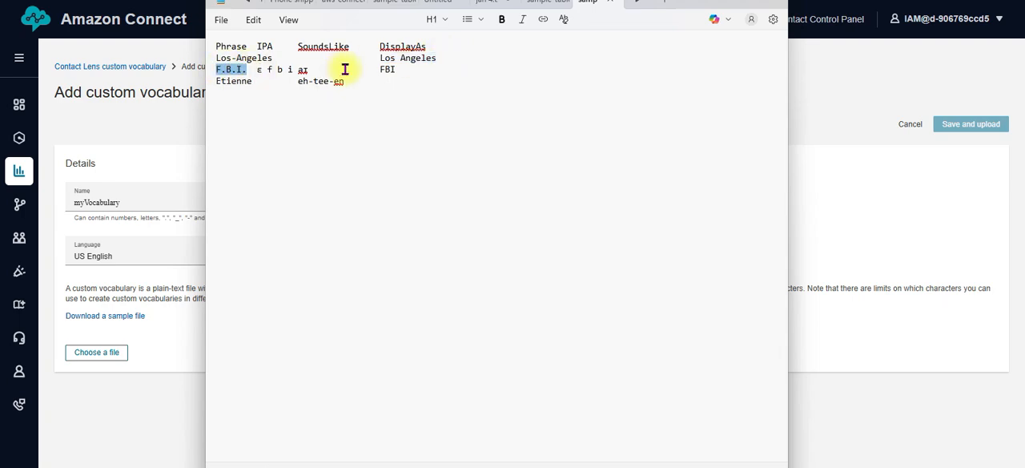
{"action": "left_click_drag", "start_coordinate": [380, 69], "coordinate": [403, 69]}
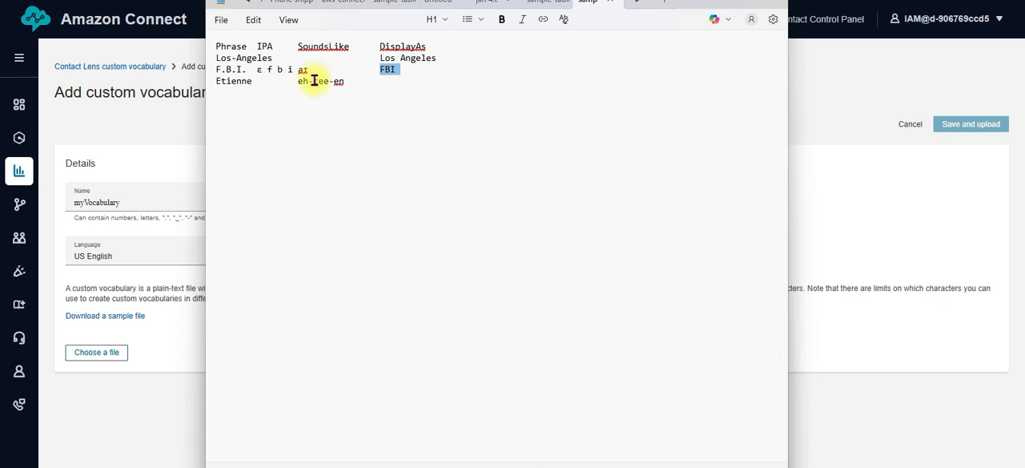
{"action": "left_click_drag", "start_coordinate": [257, 46], "coordinate": [358, 46]}
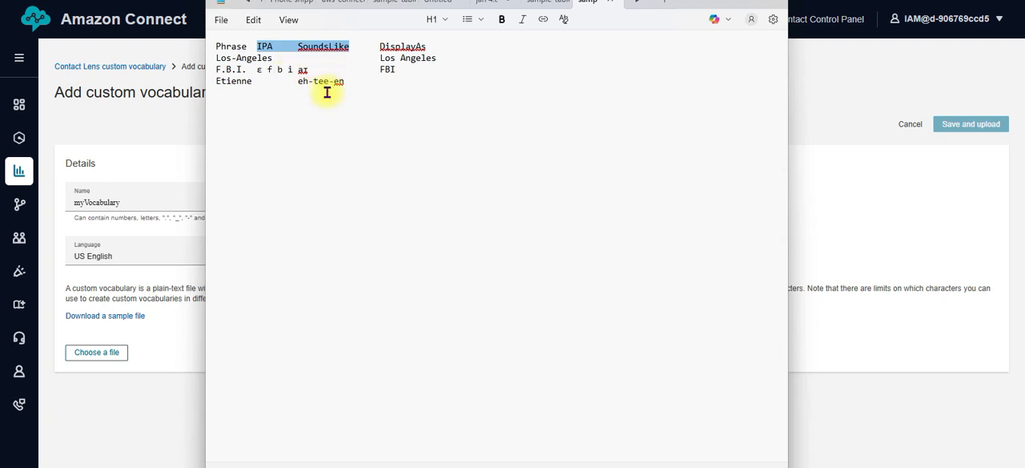
{"action": "left_click", "coordinate": [326, 101]}
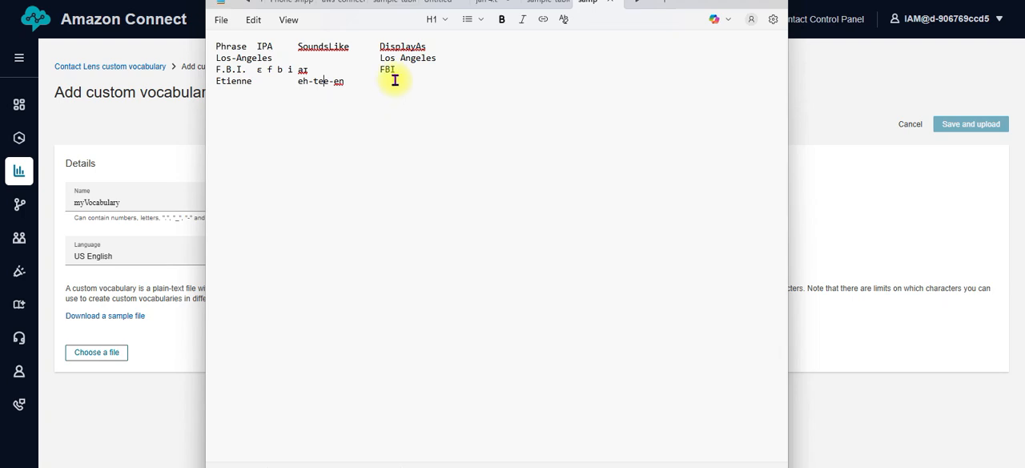
{"action": "left_click_drag", "start_coordinate": [377, 69], "coordinate": [399, 74]}
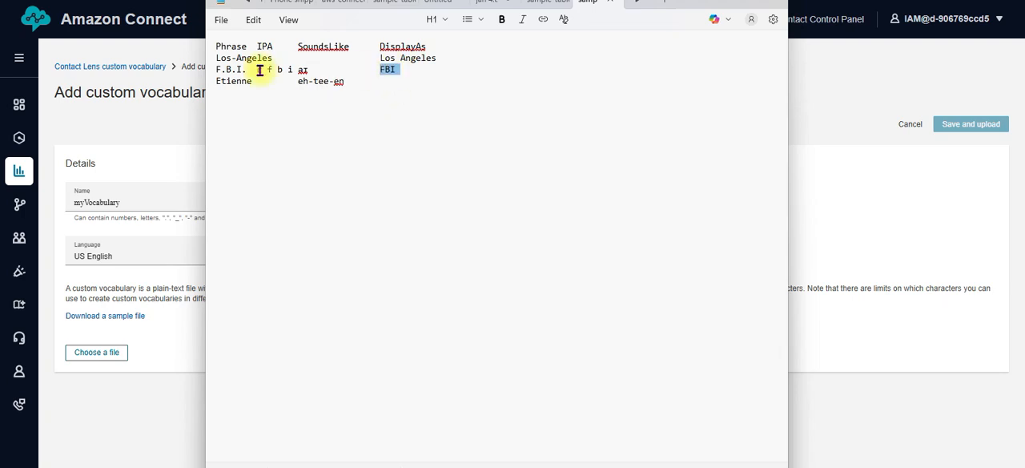
{"action": "triple_click", "coordinate": [212, 73]}
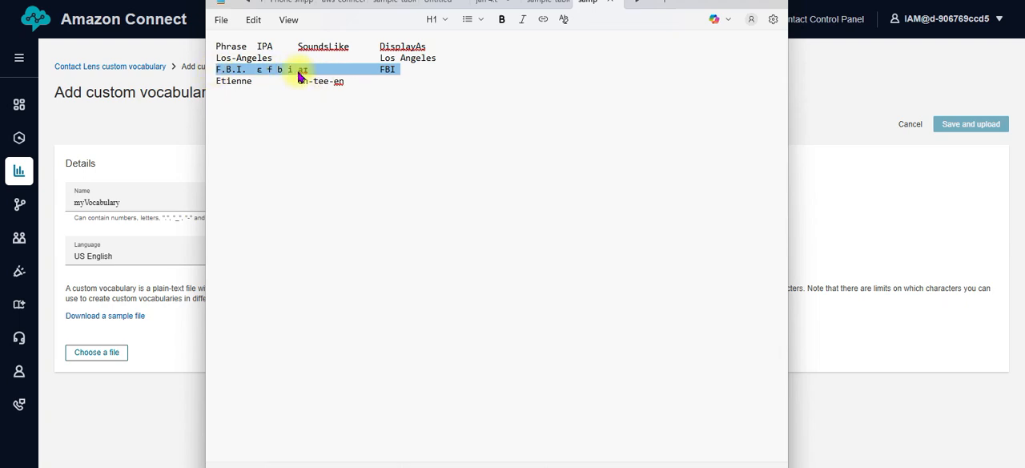
{"action": "left_click", "coordinate": [288, 128]}
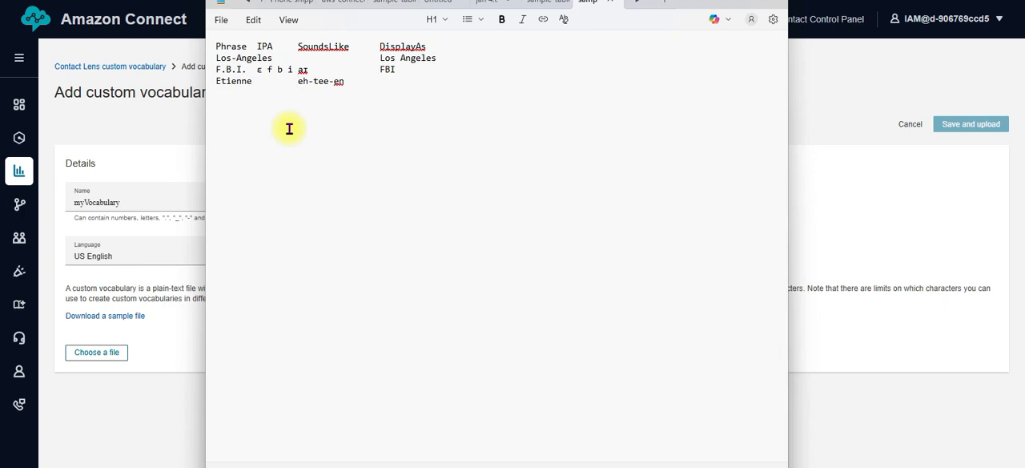
{"action": "key", "text": "super+s"}
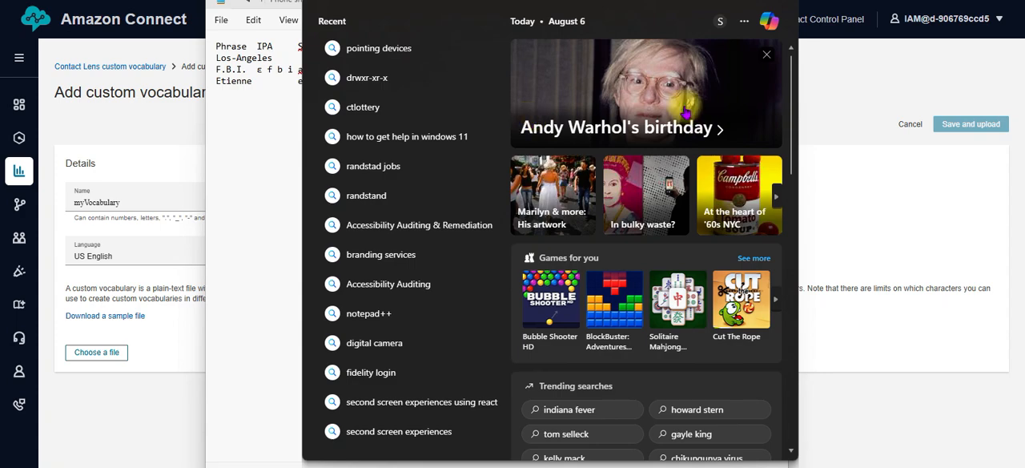
{"action": "left_click", "coordinate": [847, 115]}
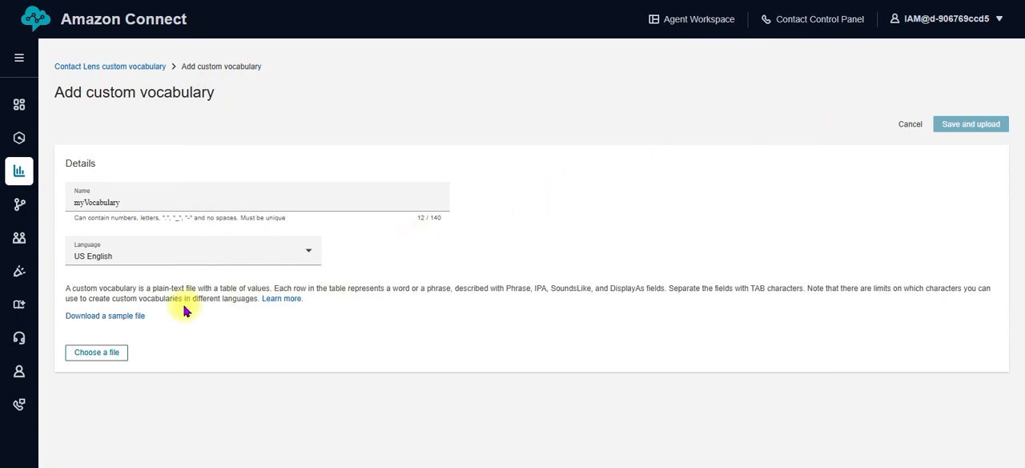
Attach sample-table-type-file (3).txt from the Downloads folder to the custom vocabulary, and save and upload it
{"action": "left_click", "coordinate": [98, 355]}
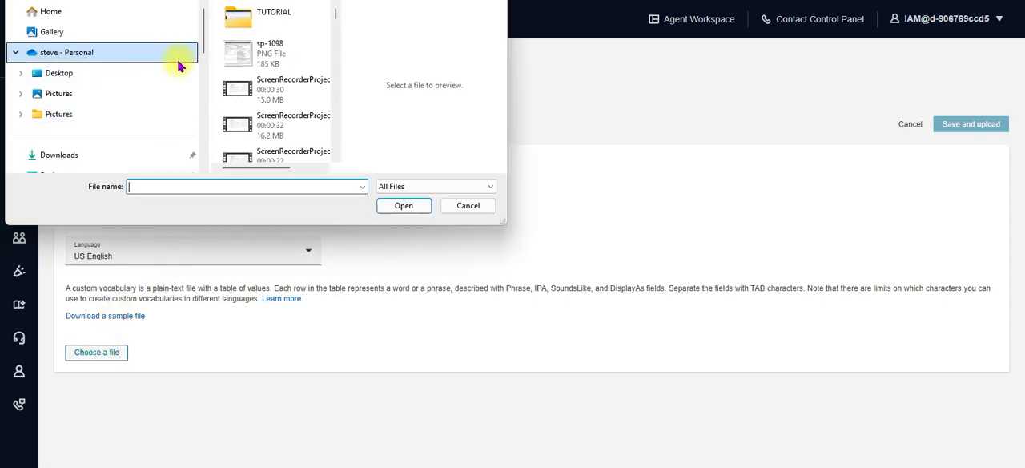
{"action": "left_click_drag", "start_coordinate": [201, 32], "coordinate": [200, 70]}
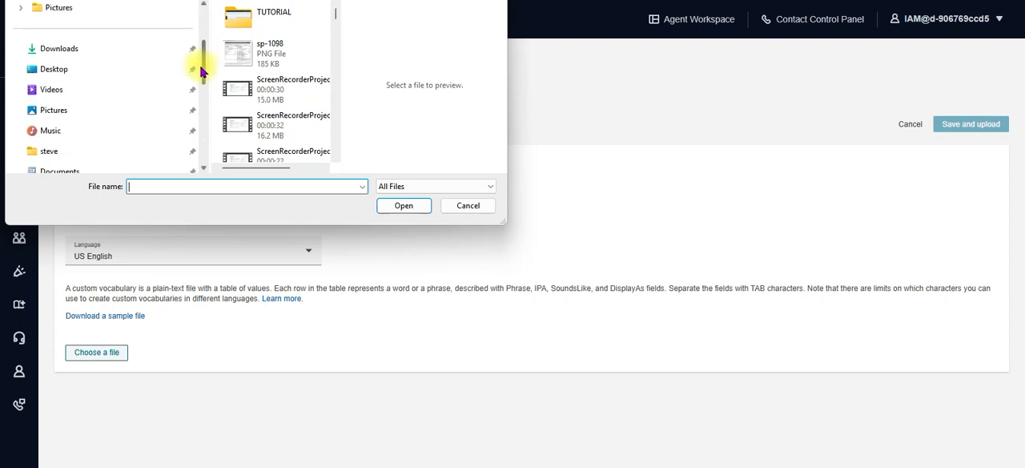
{"action": "left_click", "coordinate": [164, 51]}
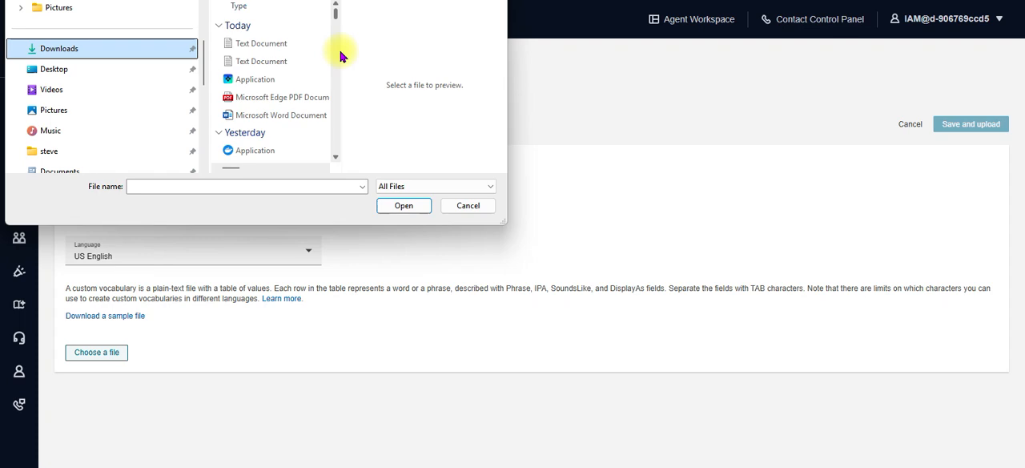
{"action": "left_click_drag", "start_coordinate": [338, 51], "coordinate": [506, 59]}
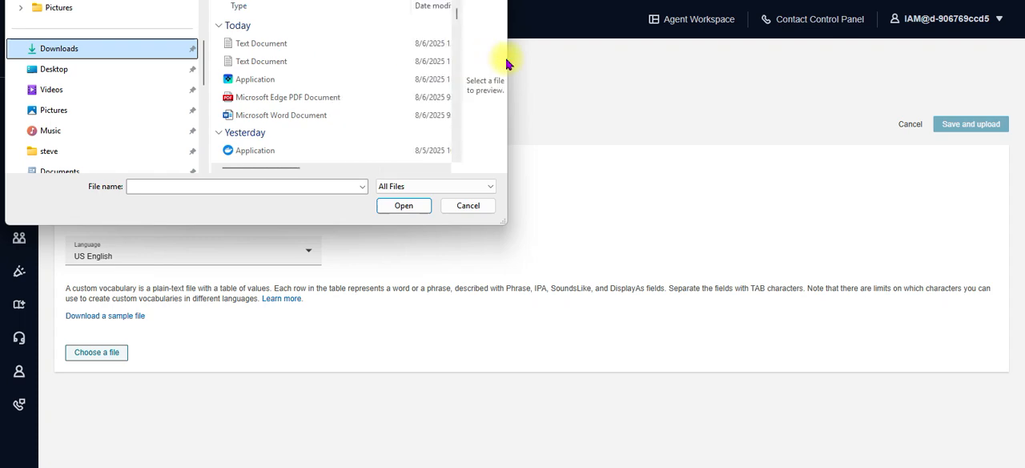
{"action": "left_click_drag", "start_coordinate": [501, 221], "coordinate": [830, 196]}
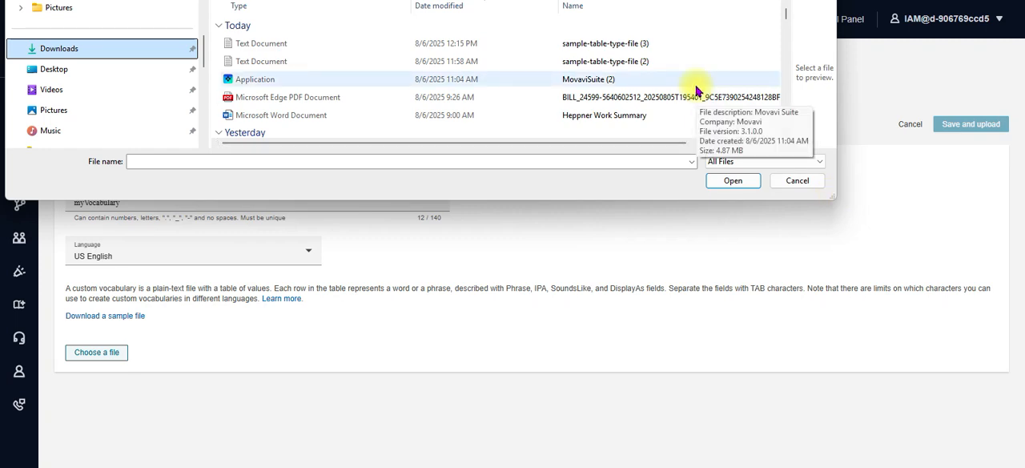
{"action": "left_click", "coordinate": [635, 47]}
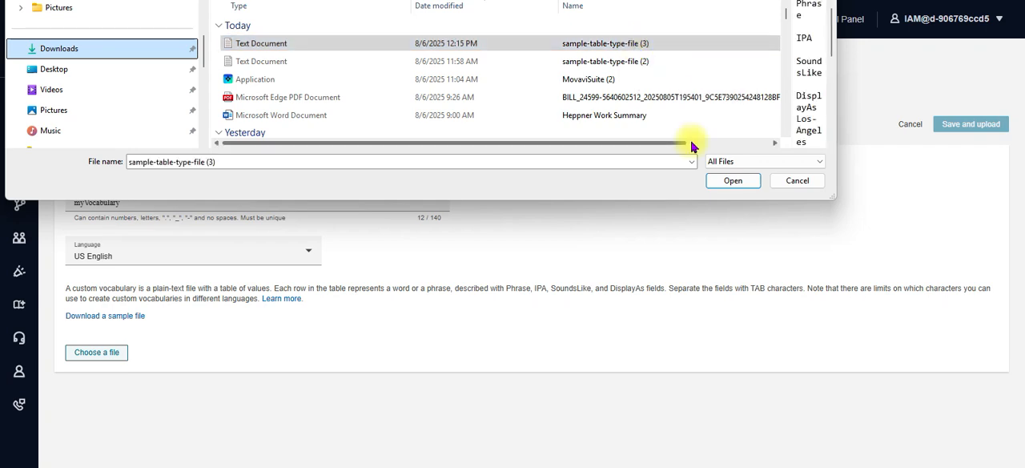
{"action": "left_click", "coordinate": [720, 177]}
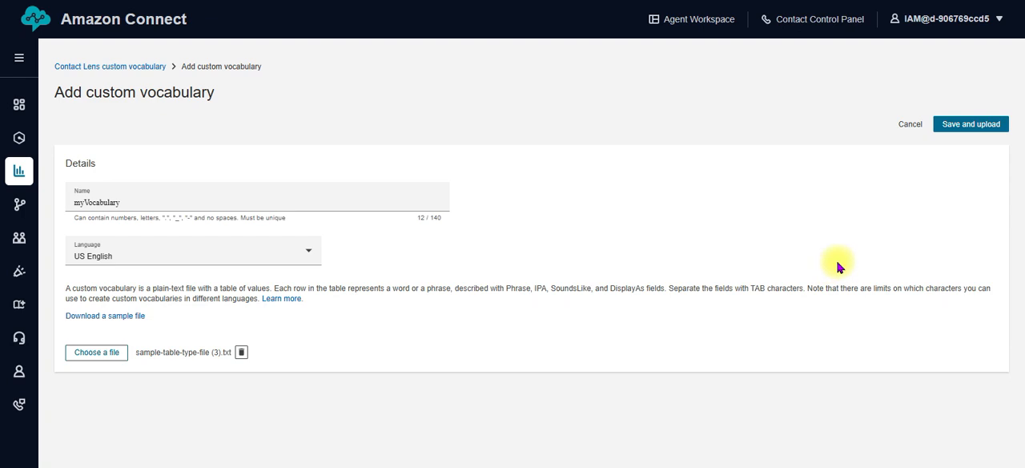
{"action": "left_click", "coordinate": [977, 129]}
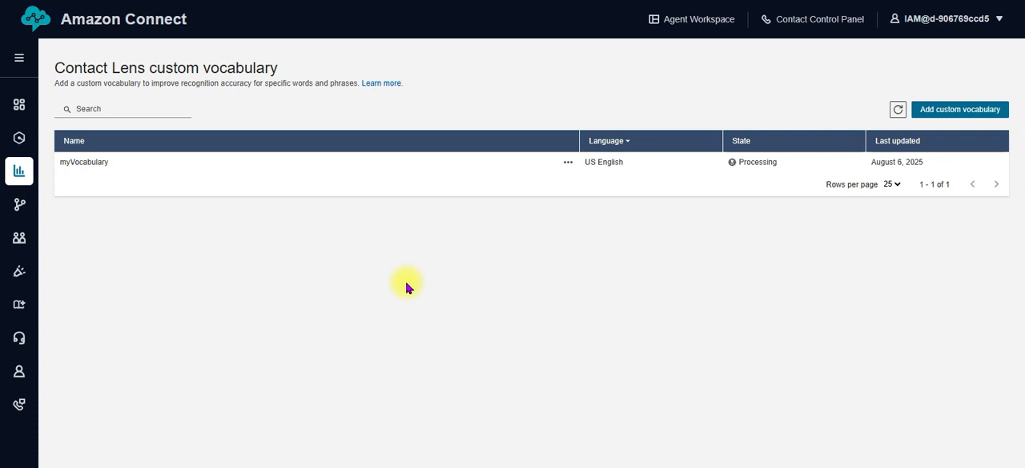
Refresh the custom vocabulary list and remove myVocabulary
{"action": "left_click", "coordinate": [568, 162]}
{"action": "left_click", "coordinate": [537, 222]}
{"action": "left_click", "coordinate": [896, 112]}
{"action": "left_click", "coordinate": [568, 164]}
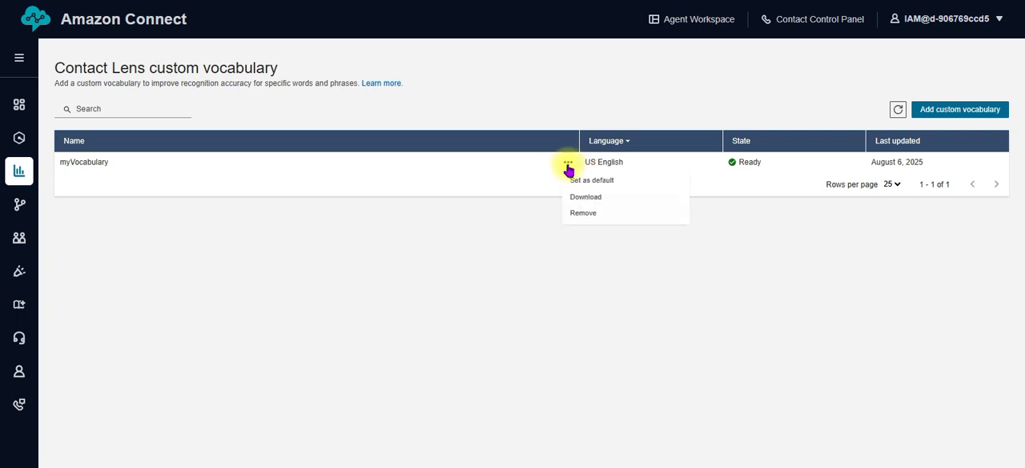
{"action": "left_click", "coordinate": [584, 213]}
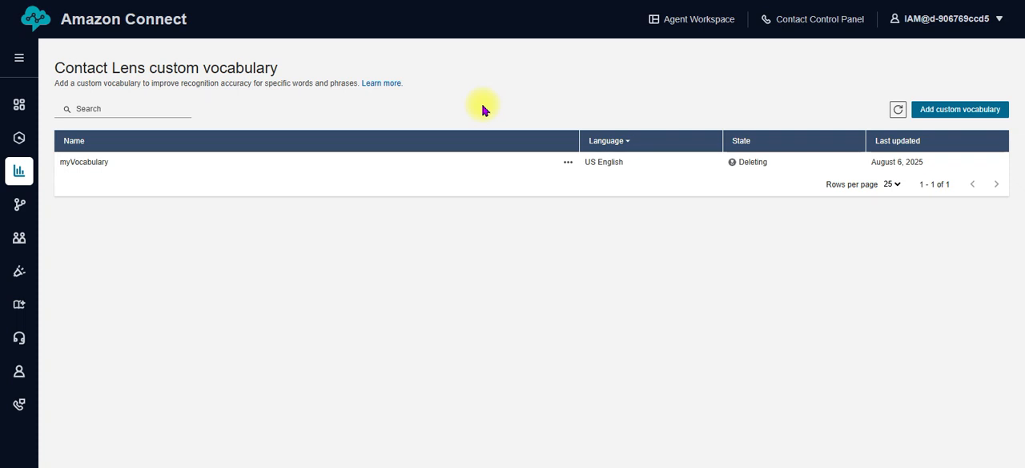
Switch to the AWS console, search for "transcribe" and open the Amazon Transcribe service
{"action": "left_click", "coordinate": [189, 1]}
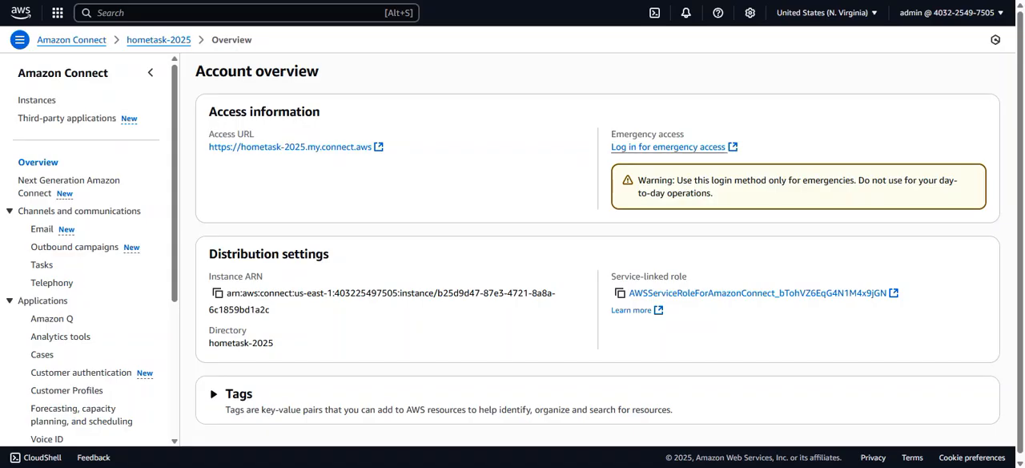
{"action": "left_click", "coordinate": [208, 9]}
{"action": "type", "text": "trans"}
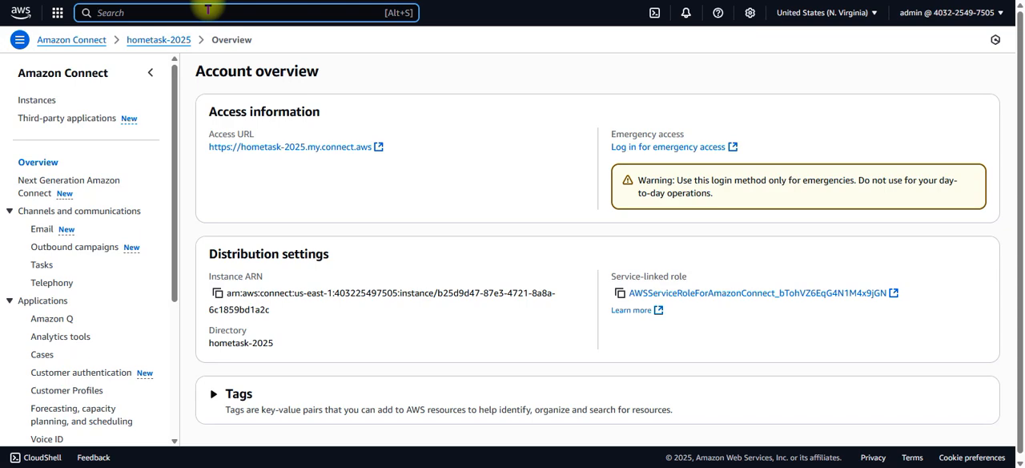
{"action": "type", "text": "cribe"}
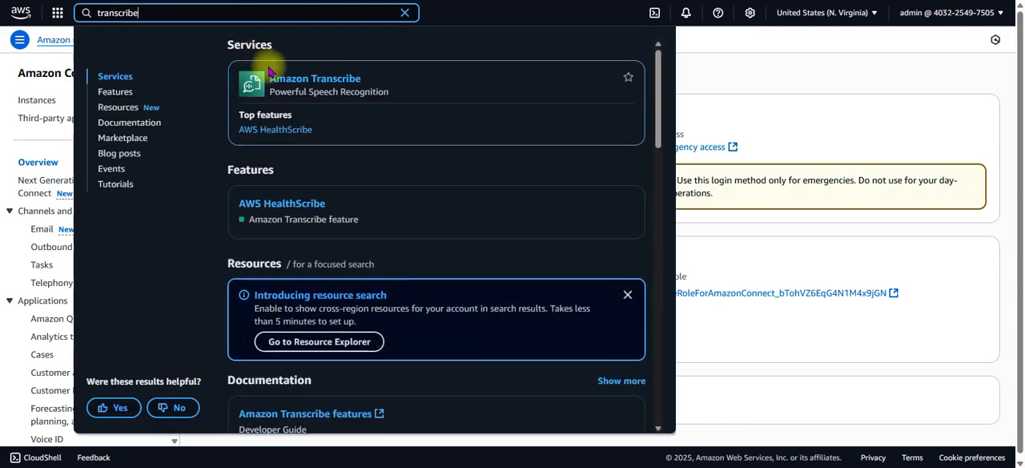
{"action": "left_click", "coordinate": [276, 77]}
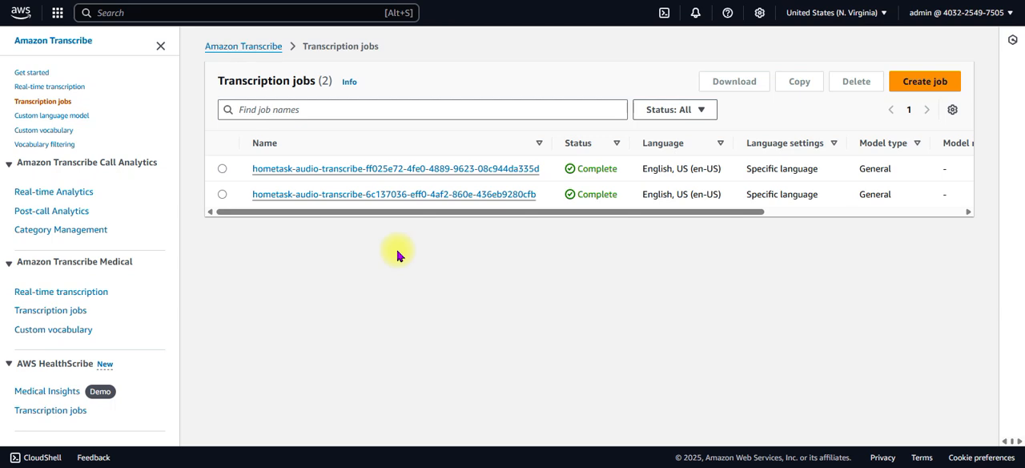
Create a real-time transcript in Amazon Transcribe by starting streaming and allowing microphone access this time only
{"action": "left_click", "coordinate": [242, 48]}
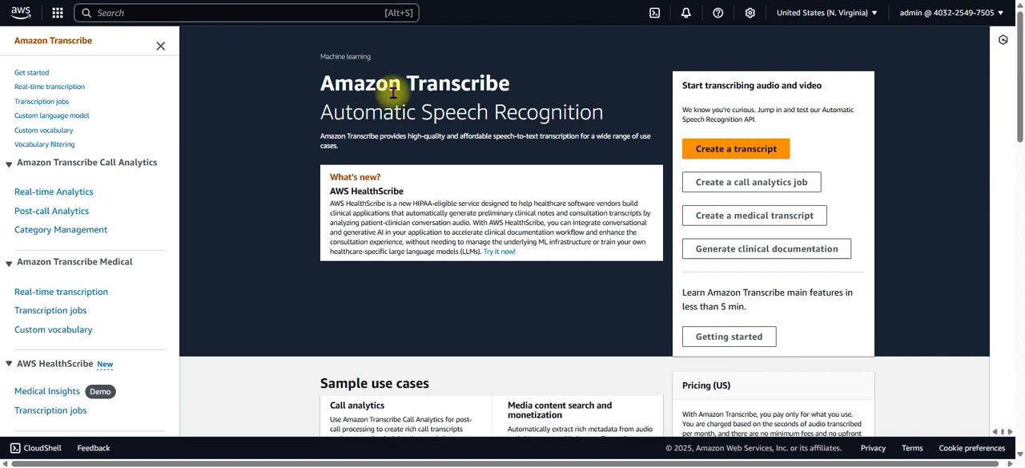
{"action": "left_click", "coordinate": [711, 148]}
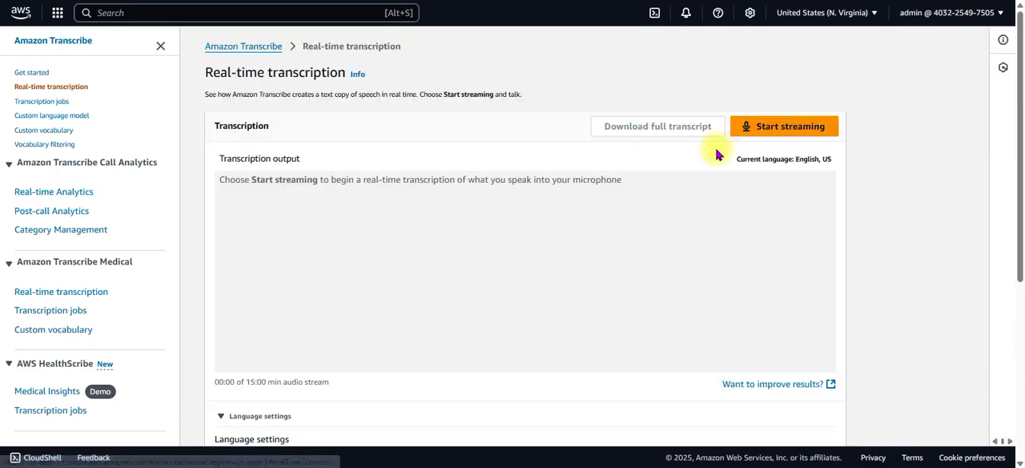
{"action": "left_click", "coordinate": [771, 128]}
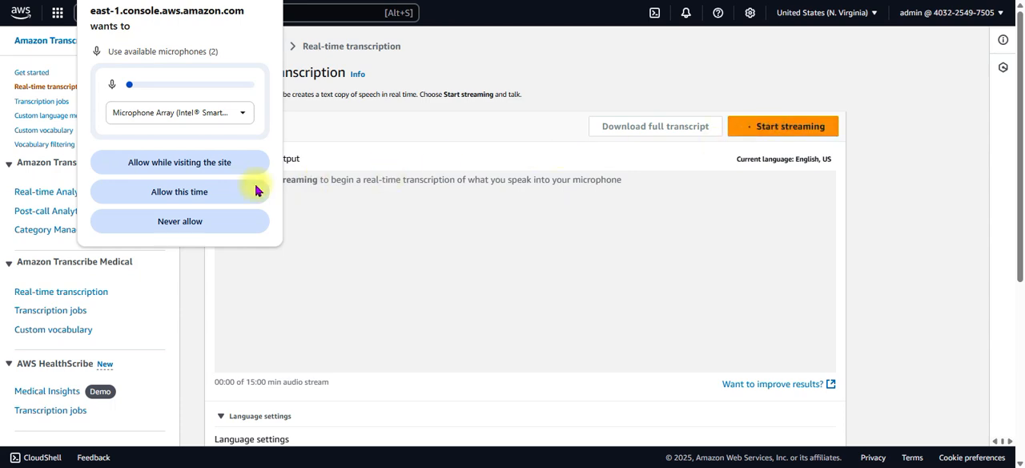
{"action": "left_click", "coordinate": [228, 192]}
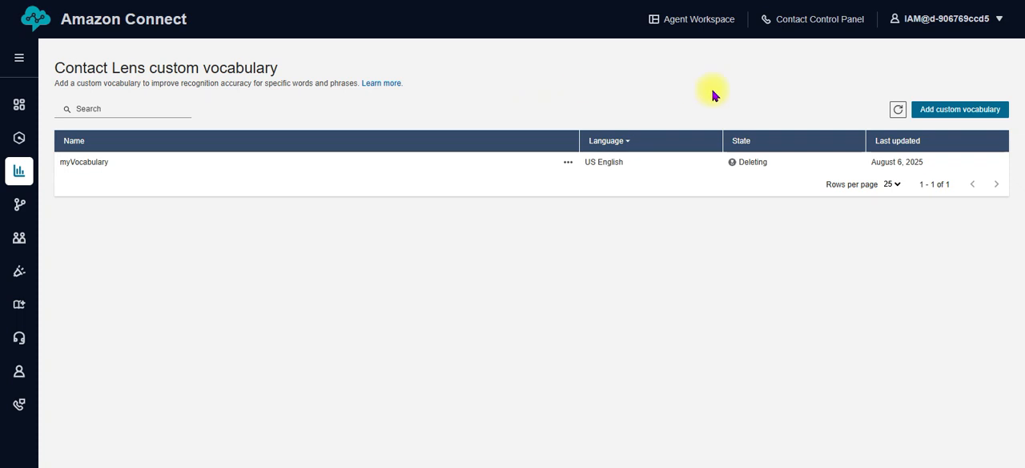
Refresh the Contact Lens custom vocabulary list in Amazon Connect
{"action": "left_click", "coordinate": [894, 112]}
{"action": "mouse_move", "coordinate": [21, 170]}
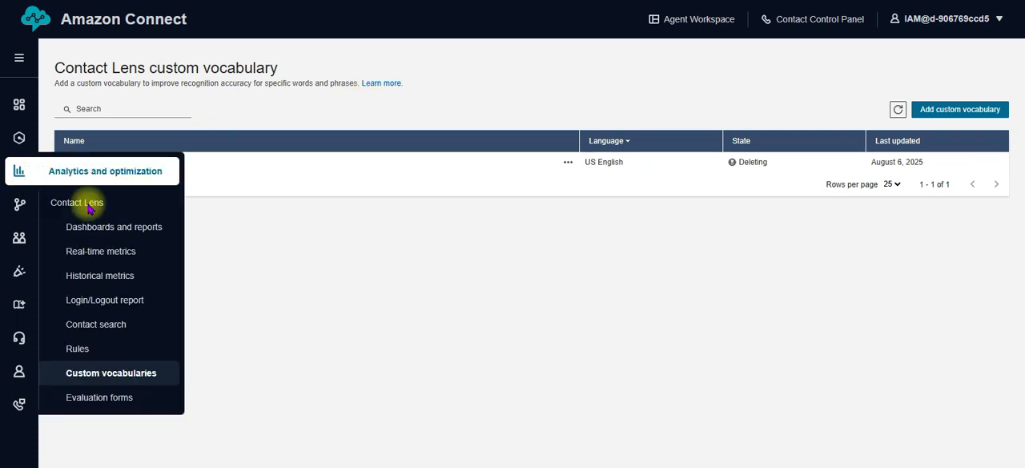